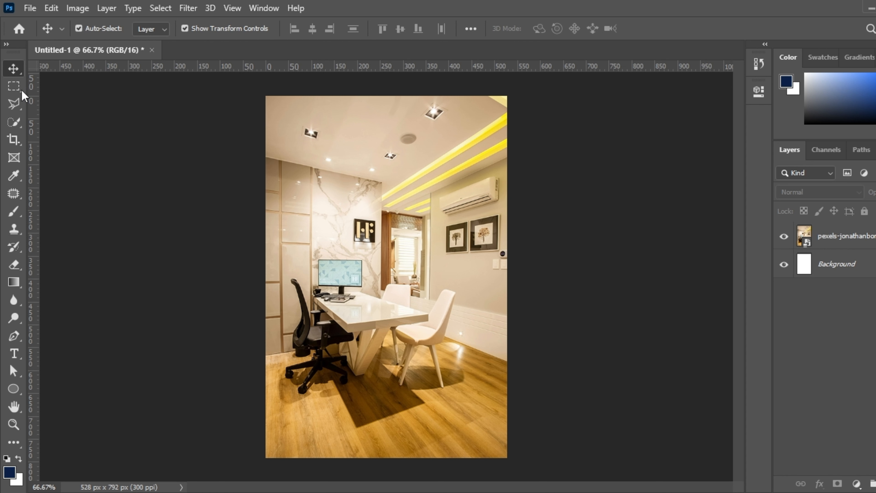
# Step: Marquee-select the wooden floor strip along the photo's bottom and copy it to Layer 1
pyautogui.moveTo(21, 89); pyautogui.dragTo(43, 91)
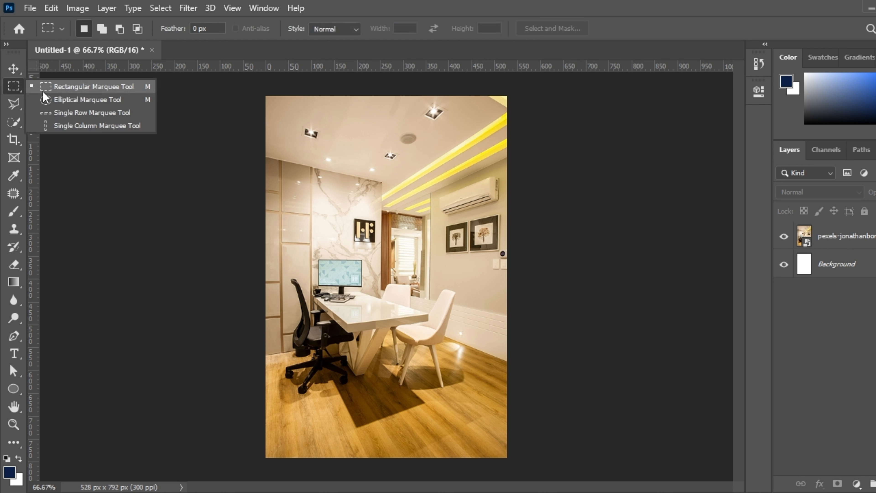
pyautogui.click(57, 86)
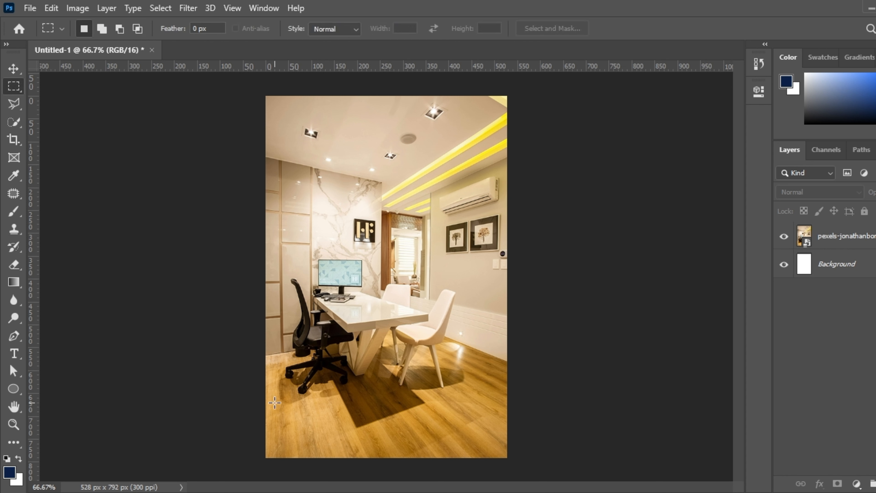
pyautogui.moveTo(264, 387); pyautogui.dragTo(521, 458)
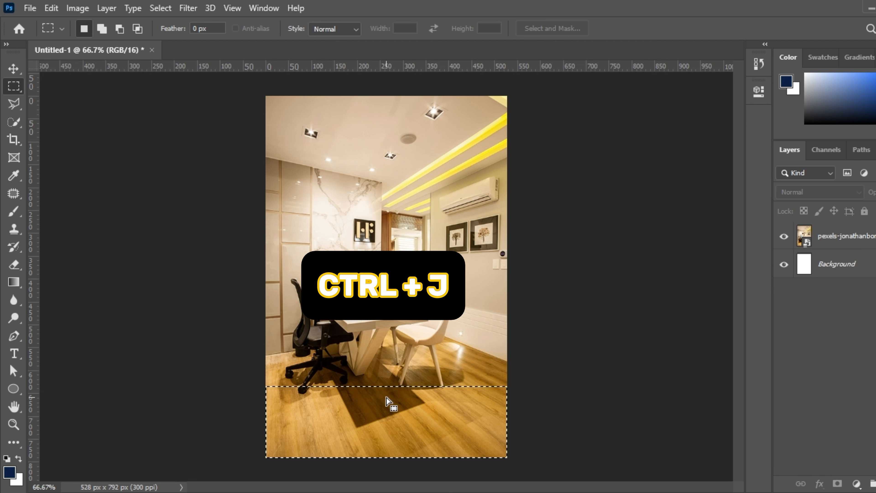
pyautogui.hotkey('ctrl', 'j')
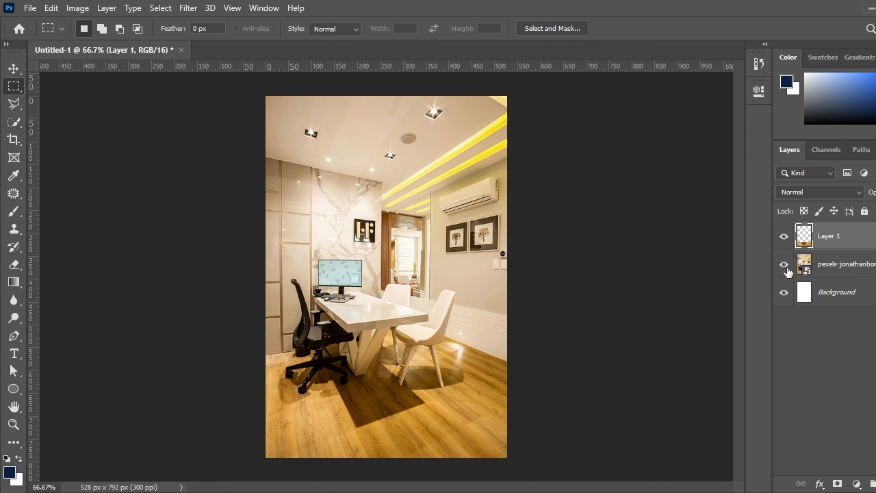
# Step: Hide and reshow the office photo layer to check the copied floor strip
pyautogui.click(783, 264)
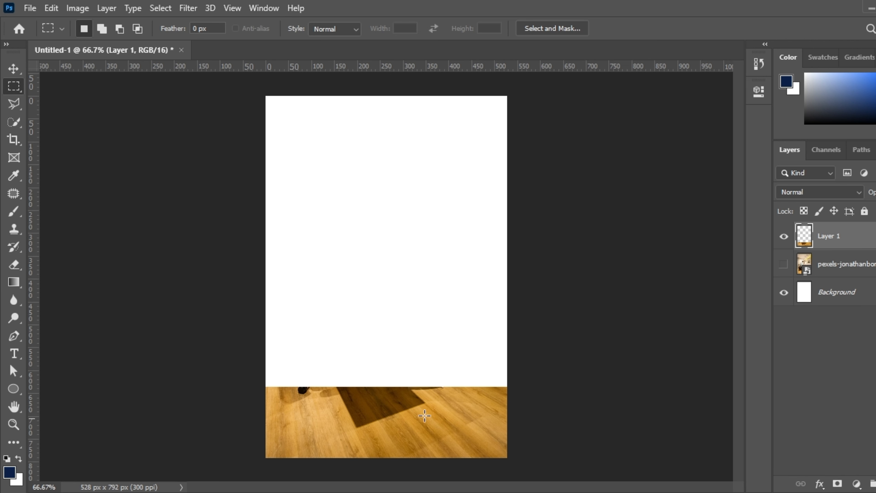
pyautogui.click(783, 265)
pyautogui.press('v')
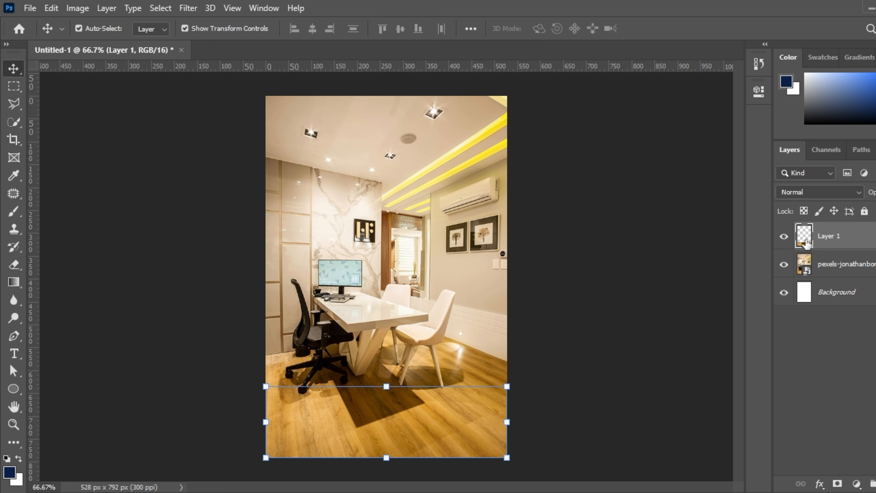
# Step: Add a Color Overlay style to Layer 1 and set its colour to blue 0e09f4
pyautogui.doubleClick(805, 241)
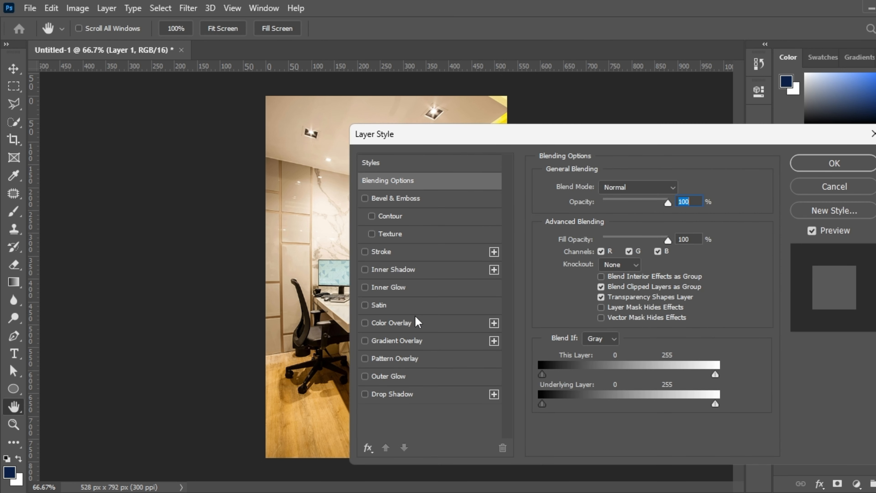
pyautogui.click(415, 322)
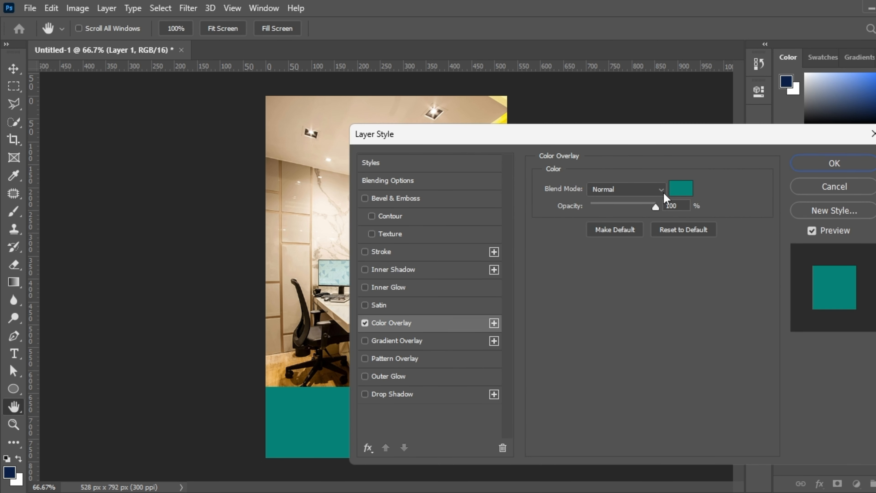
pyautogui.click(683, 190)
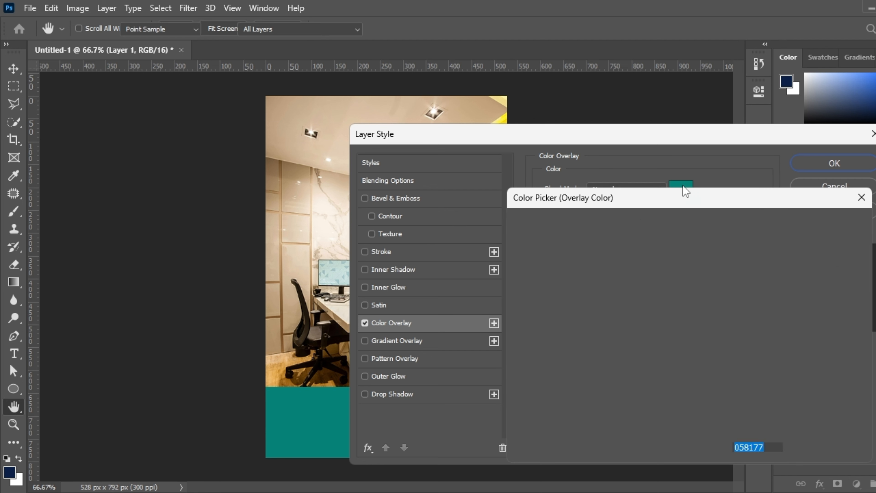
pyautogui.moveTo(634, 269); pyautogui.dragTo(674, 240)
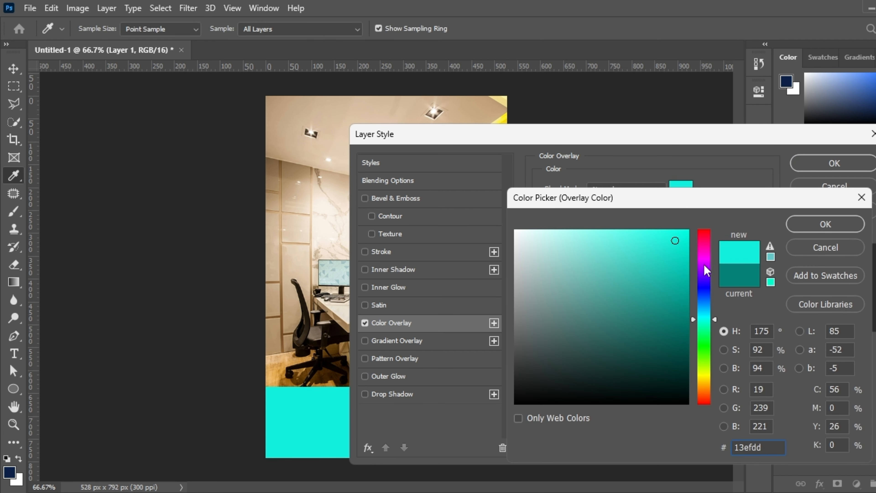
pyautogui.moveTo(705, 265); pyautogui.dragTo(710, 243)
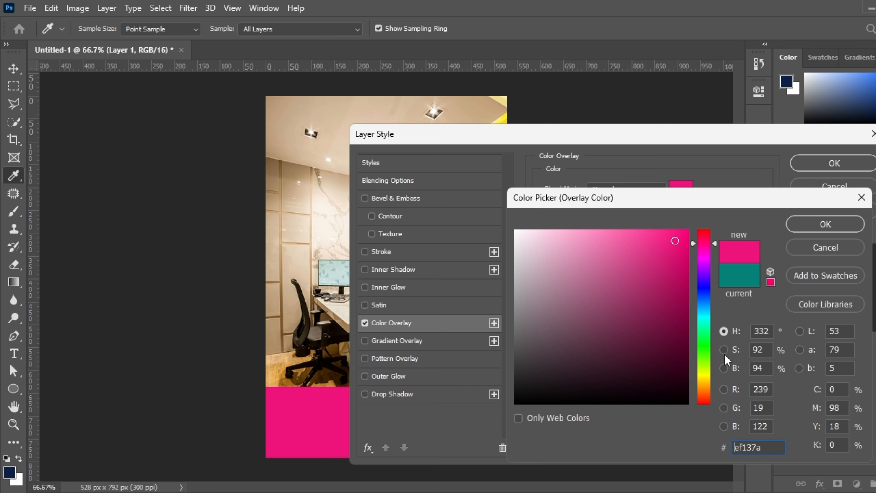
pyautogui.click(703, 362)
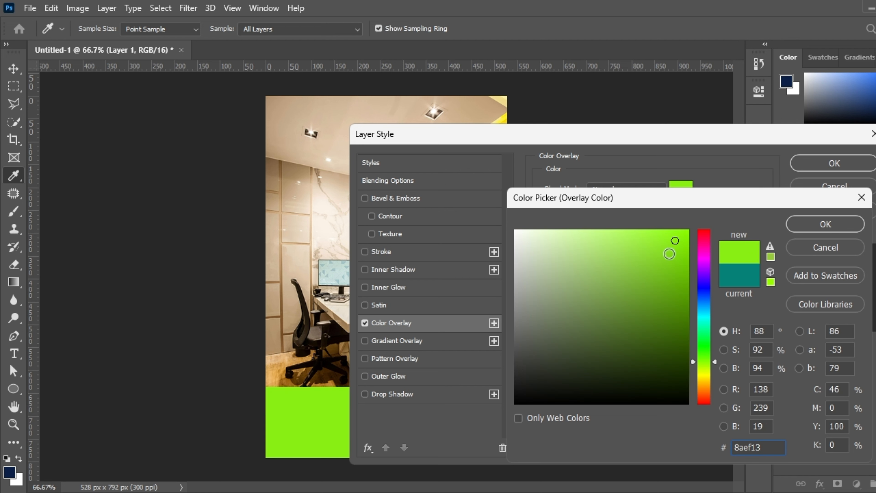
pyautogui.click(682, 238)
pyautogui.click(702, 287)
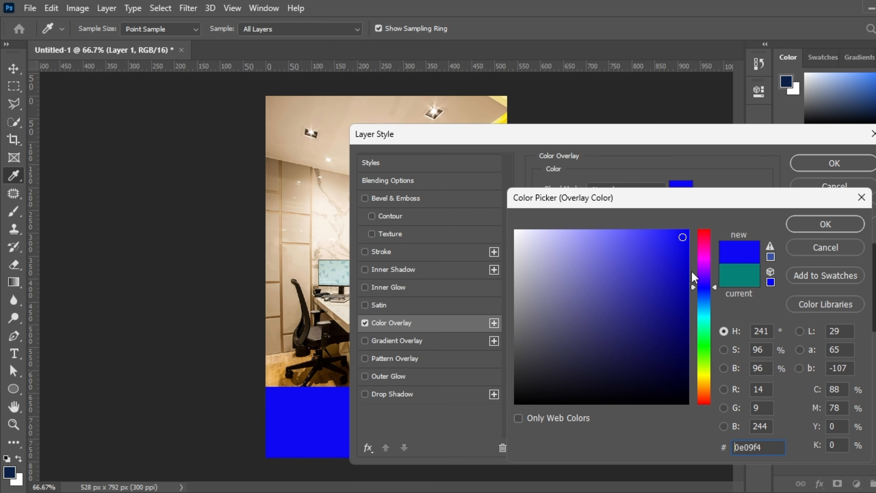
pyautogui.click(823, 223)
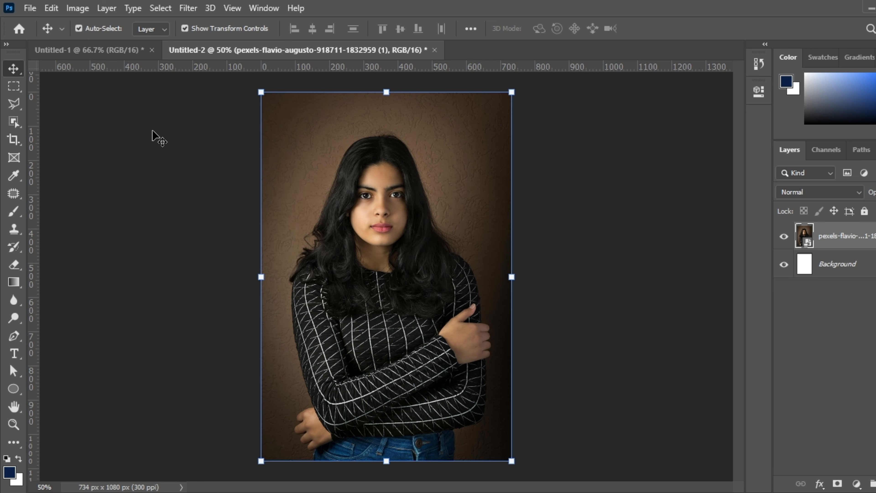
# Step: Use Object Selection's Select Subject to select the woman and copy her onto a new layer
pyautogui.click(14, 121)
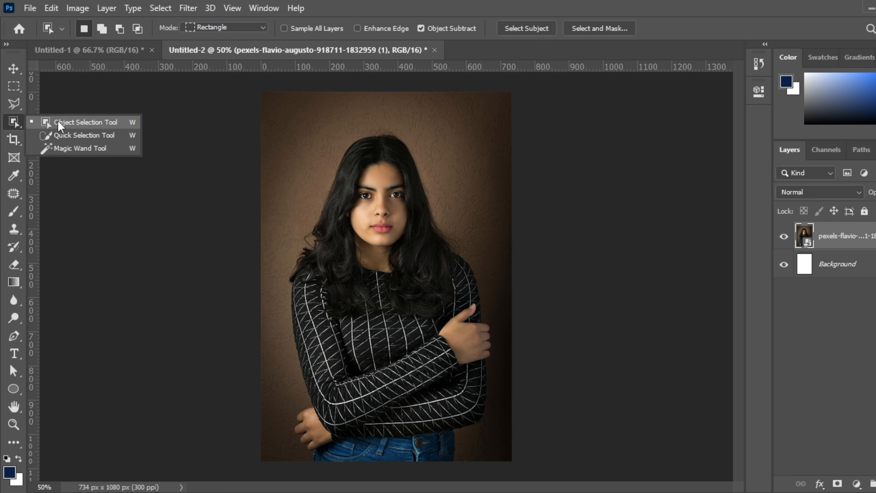
pyautogui.click(58, 122)
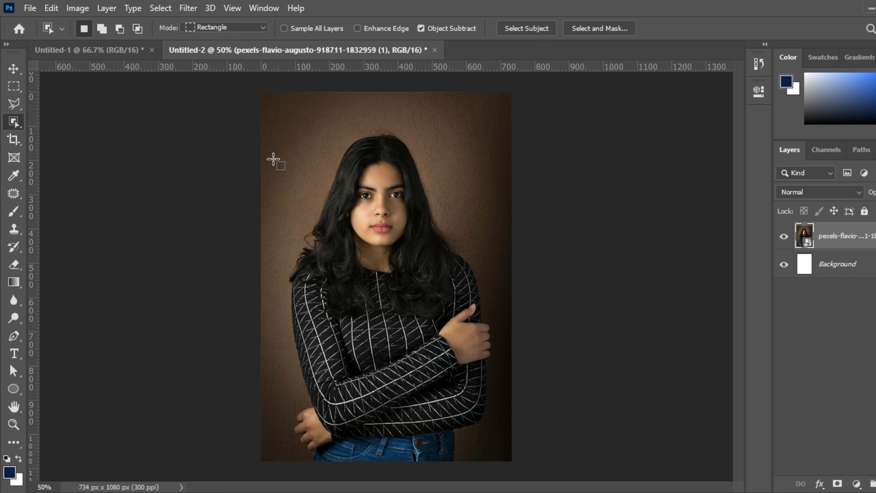
pyautogui.click(528, 31)
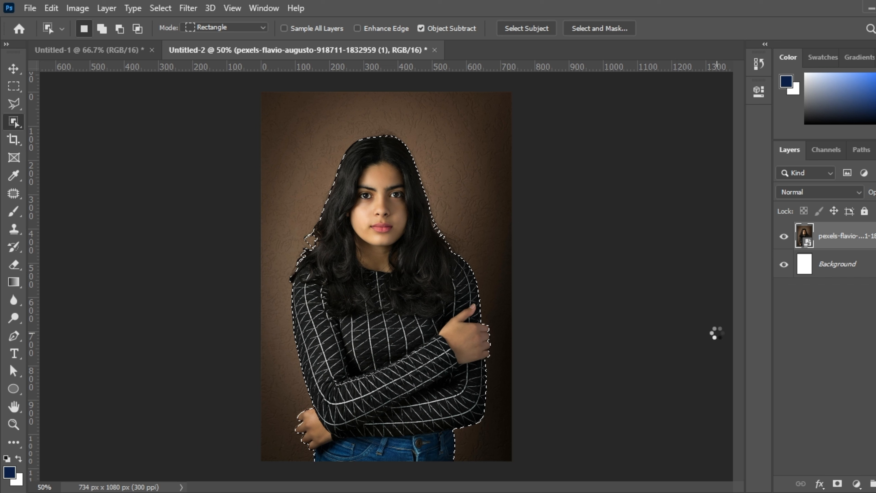
pyautogui.hotkey('ctrl', 'shift', 'alt', 'n')
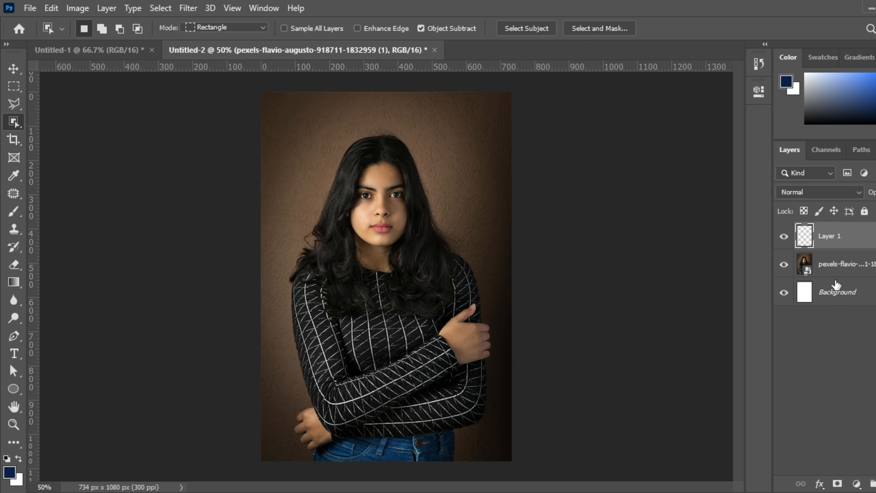
# Step: Hide the portrait photo and white Background layers, then nudge the cutout slightly left
pyautogui.click(783, 264)
pyautogui.click(784, 292)
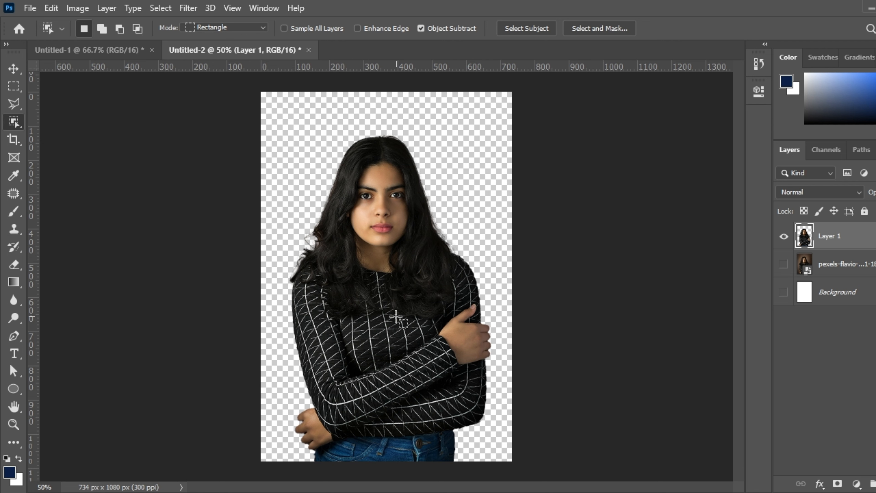
pyautogui.click(13, 69)
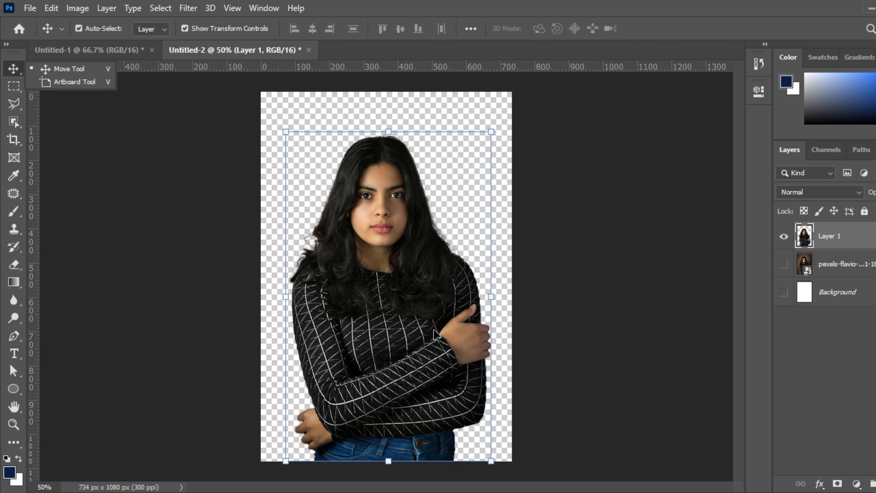
pyautogui.moveTo(435, 334)
pyautogui.mouseDown()
pyautogui.moveTo(429, 255)
pyautogui.moveTo(426, 334)
pyautogui.moveTo(418, 334)
pyautogui.mouseUp()
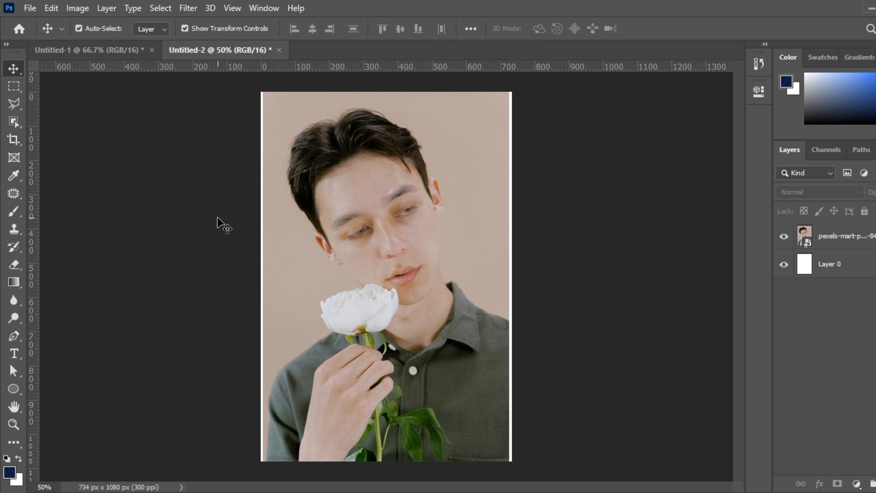
# Step: Crop the left, right and bottom edges of the flower portrait to 510 × 732 px
pyautogui.click(22, 143)
pyautogui.rightClick(21, 143)
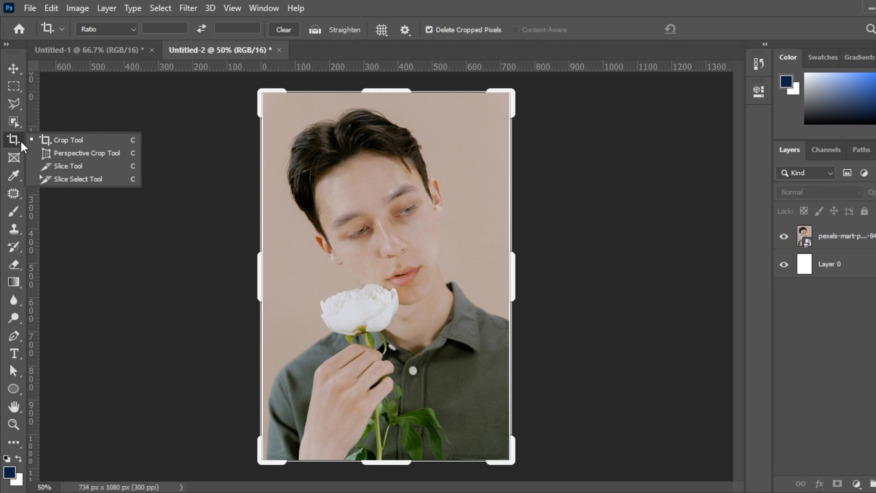
pyautogui.click(68, 140)
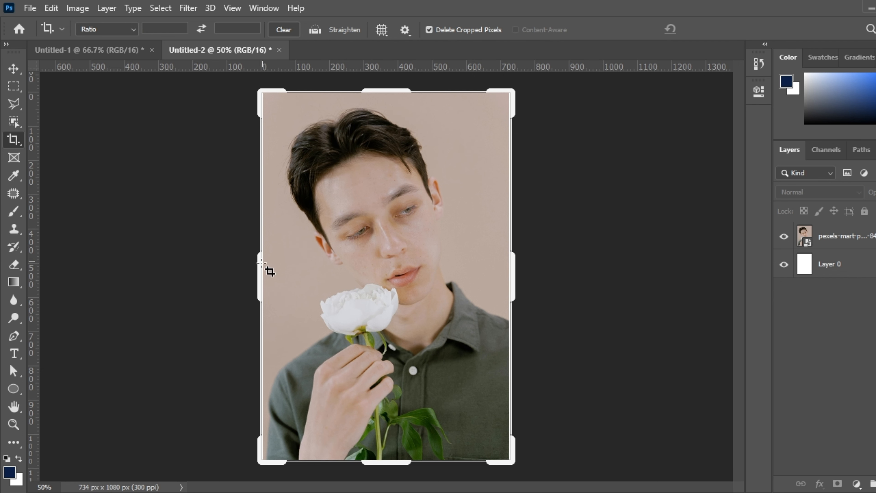
pyautogui.moveTo(257, 272)
pyautogui.mouseDown()
pyautogui.moveTo(278, 262)
pyautogui.moveTo(273, 269)
pyautogui.mouseUp()
pyautogui.moveTo(499, 274); pyautogui.dragTo(475, 287)
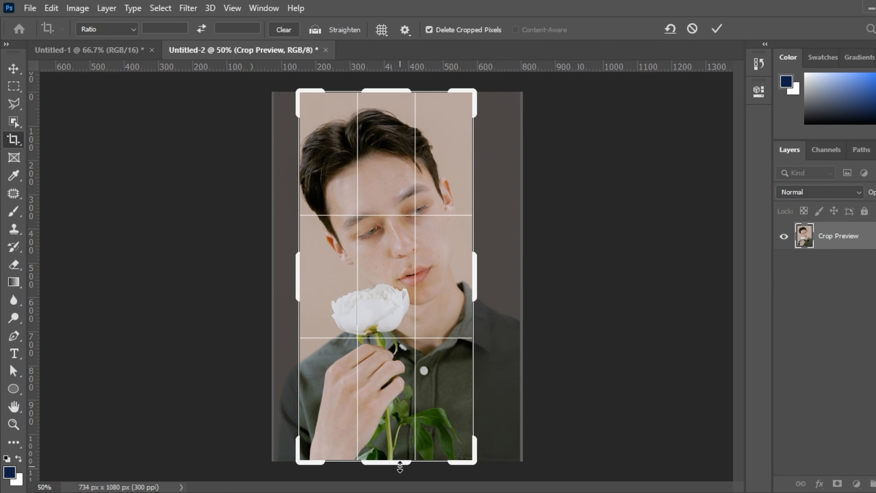
pyautogui.moveTo(400, 466); pyautogui.dragTo(411, 407)
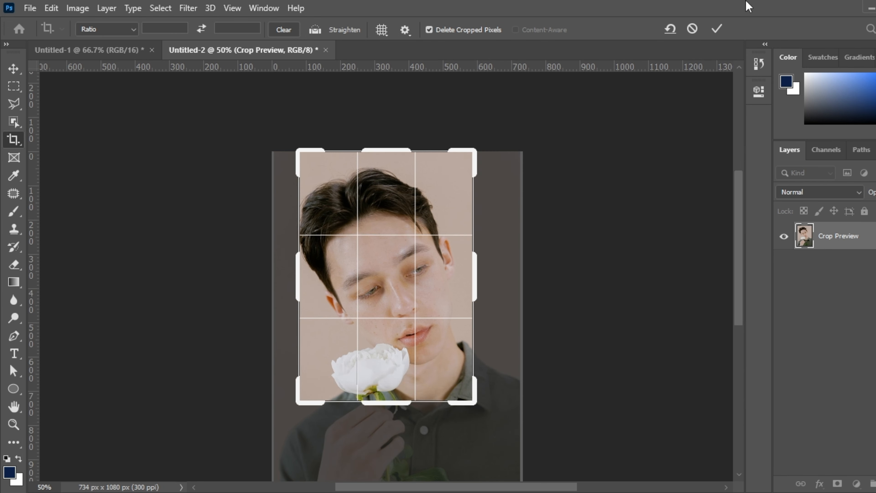
pyautogui.click(717, 30)
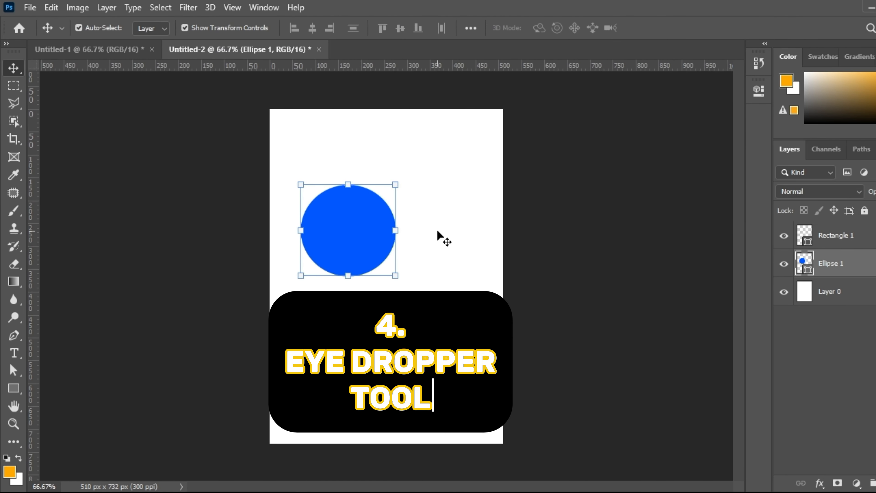
# Step: With the Eyedropper, copy the blue circle's colour as a hex code
pyautogui.click(406, 240)
pyautogui.click(376, 236)
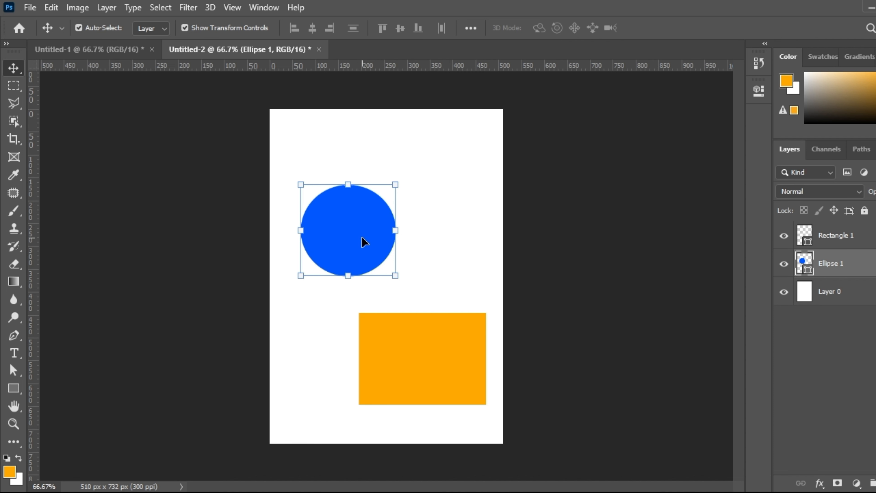
pyautogui.click(20, 178)
pyautogui.rightClick(20, 179)
pyautogui.click(72, 177)
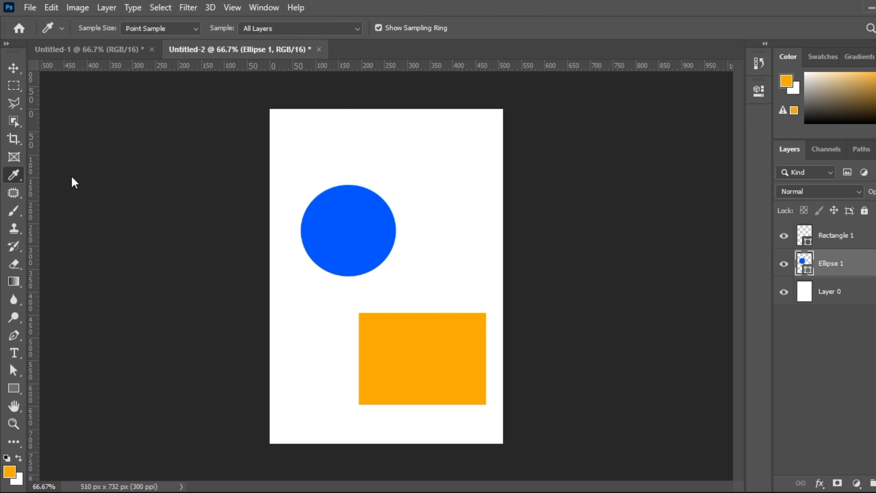
pyautogui.rightClick(367, 228)
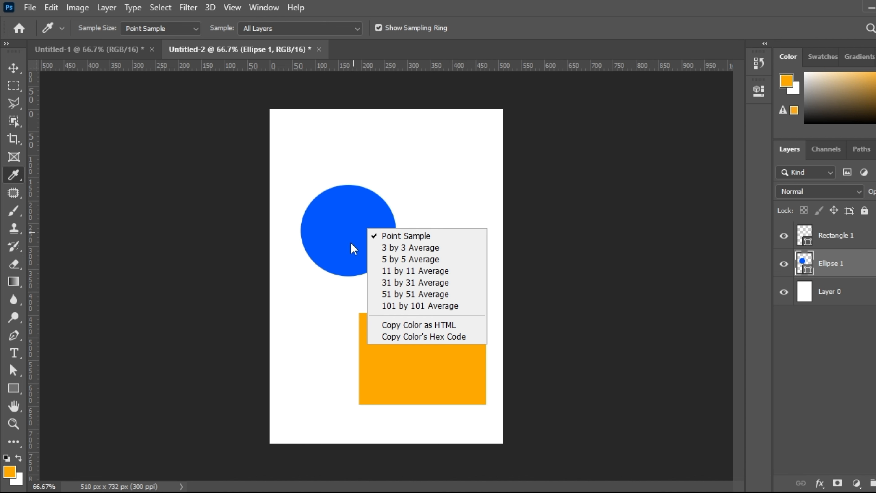
pyautogui.click(429, 337)
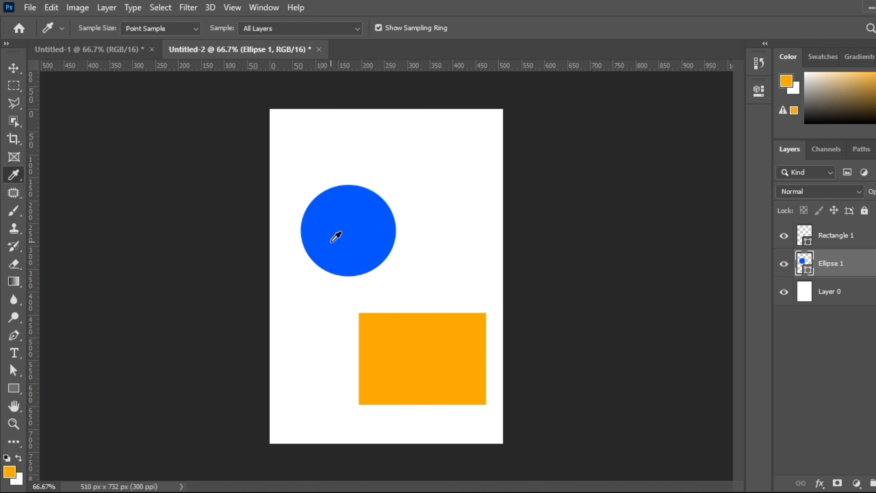
# Step: Paste the copied blue hex code as Rectangle 1's fill colour
pyautogui.click(830, 237)
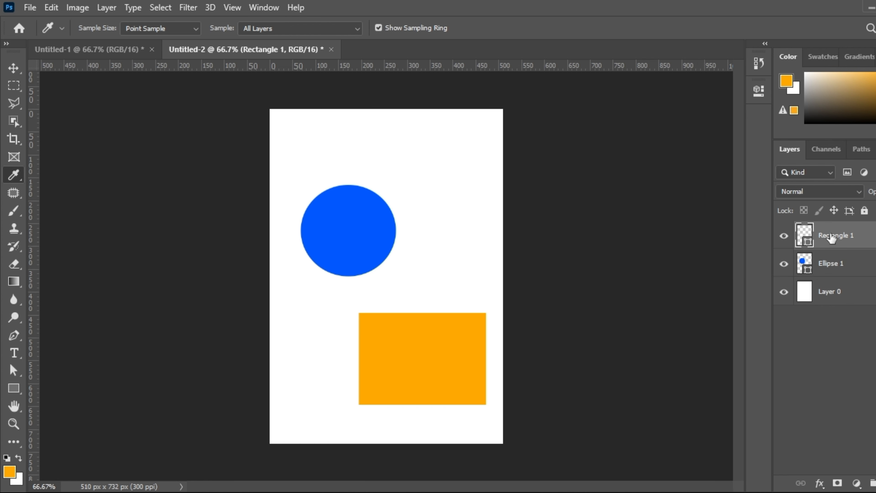
pyautogui.doubleClick(803, 238)
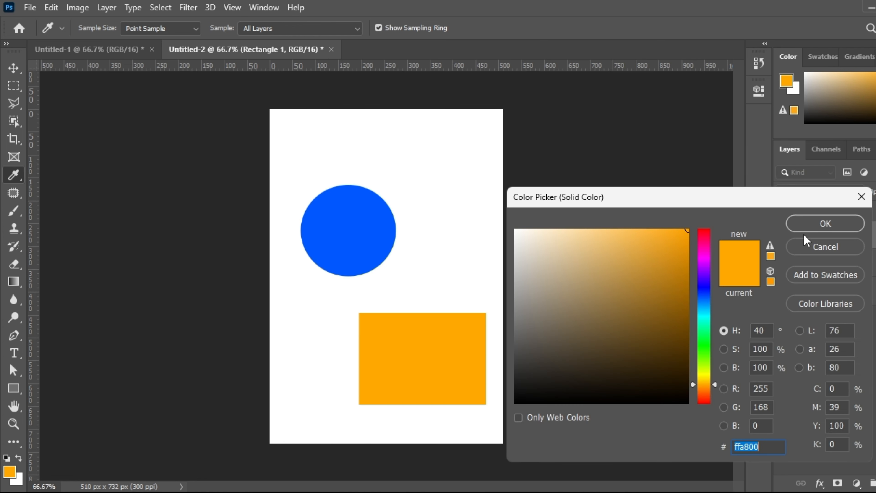
pyautogui.rightClick(745, 446)
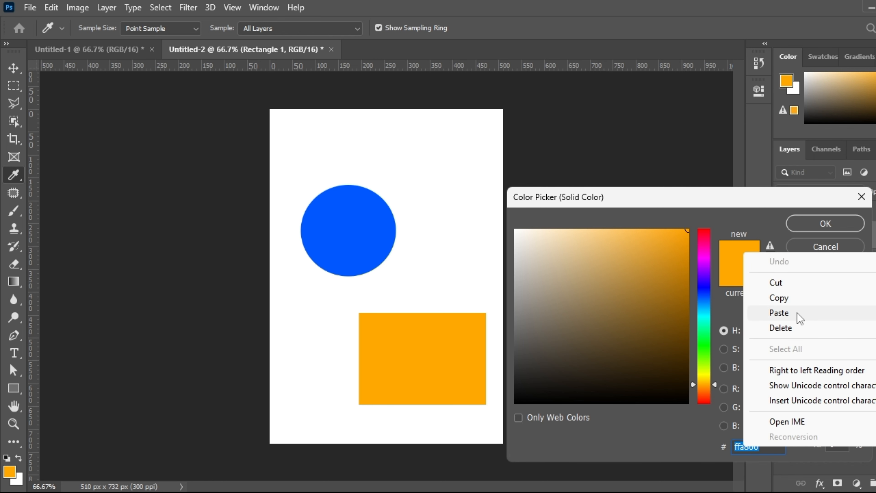
pyautogui.click(779, 312)
pyautogui.click(816, 227)
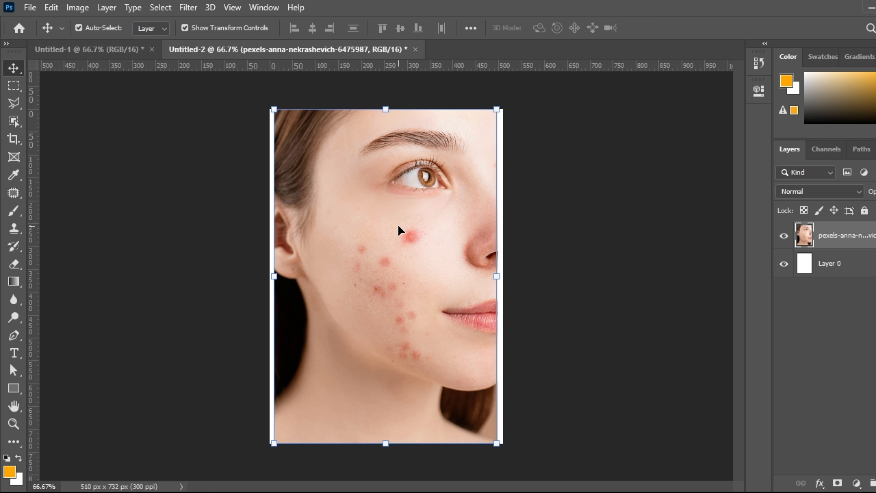
# Step: Patch the red cheek blemish with nearby clean skin using the Patch Tool, then deselect
pyautogui.click(22, 196)
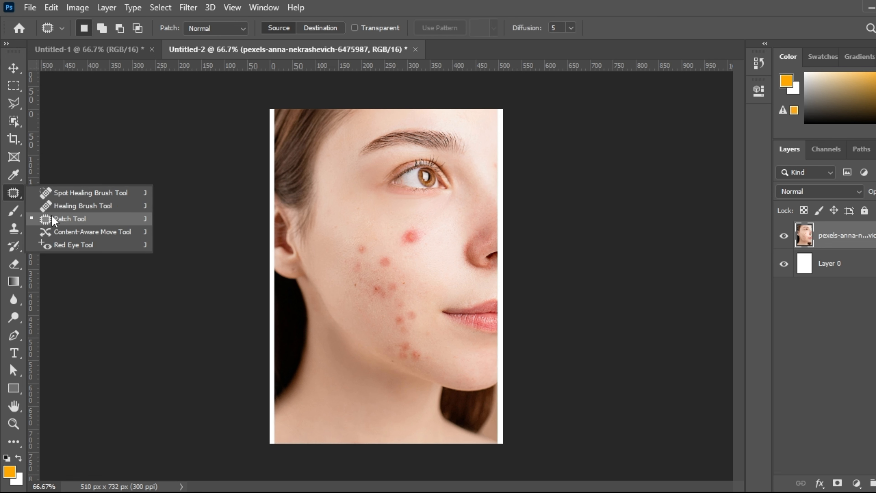
pyautogui.click(69, 218)
pyautogui.moveTo(397, 224); pyautogui.dragTo(394, 222)
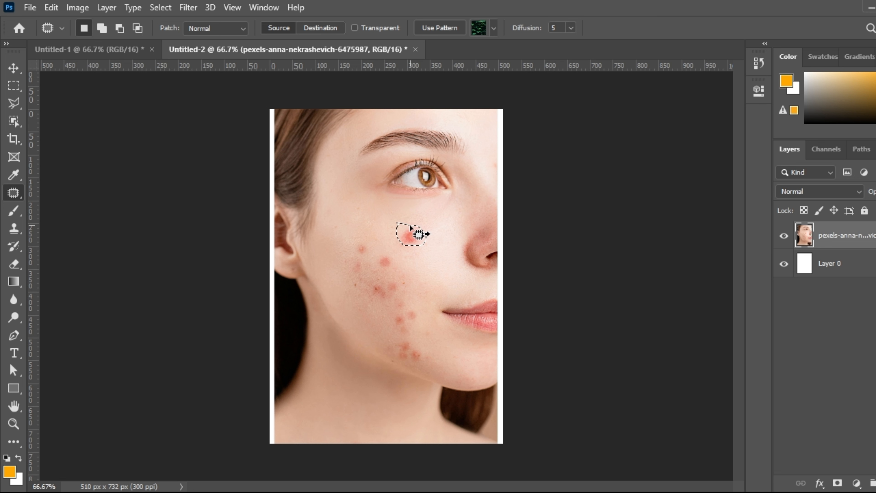
pyautogui.moveTo(411, 228); pyautogui.dragTo(429, 227)
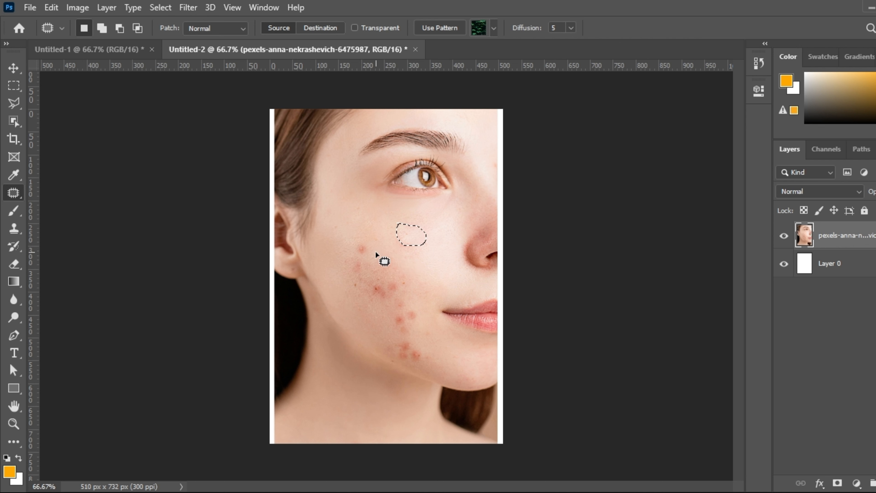
pyautogui.moveTo(389, 251)
pyautogui.mouseDown()
pyautogui.moveTo(401, 262)
pyautogui.moveTo(407, 254)
pyautogui.mouseUp()
pyautogui.hotkey('ctrl', 'd')
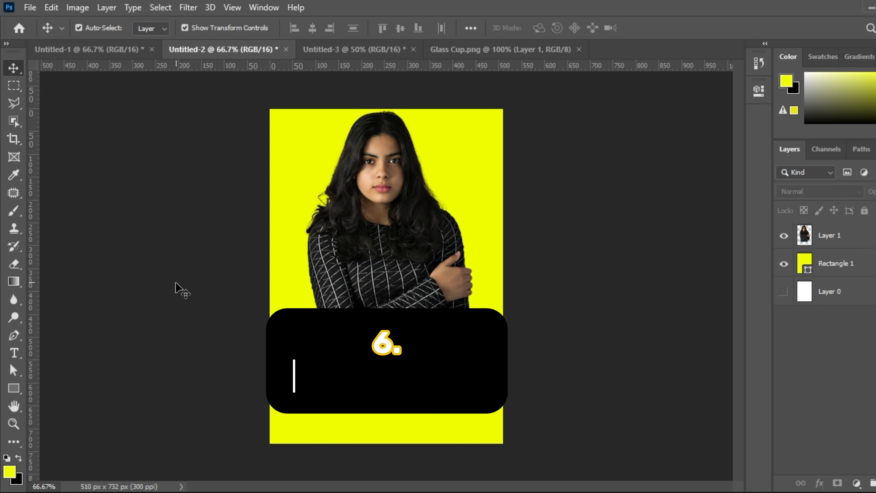
# Step: Select Layer 1 holding the cut-out woman in the yellow poster
pyautogui.write('ERASER TOOL')
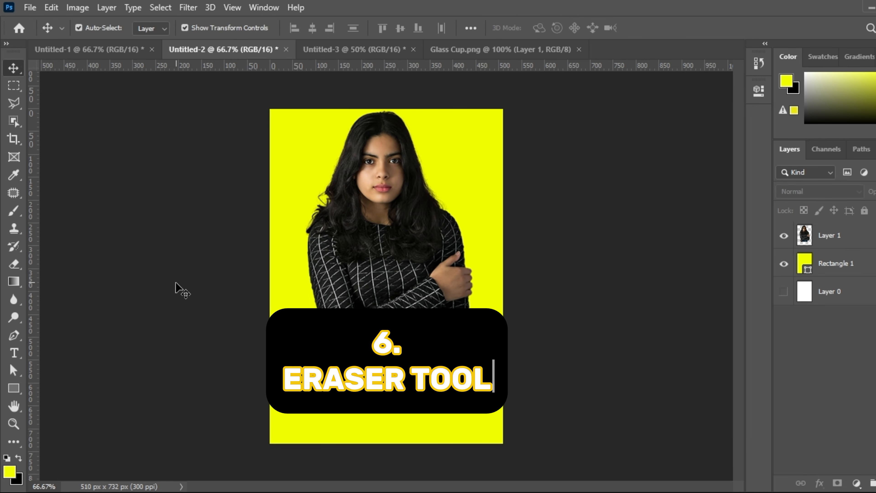
pyautogui.click(308, 363)
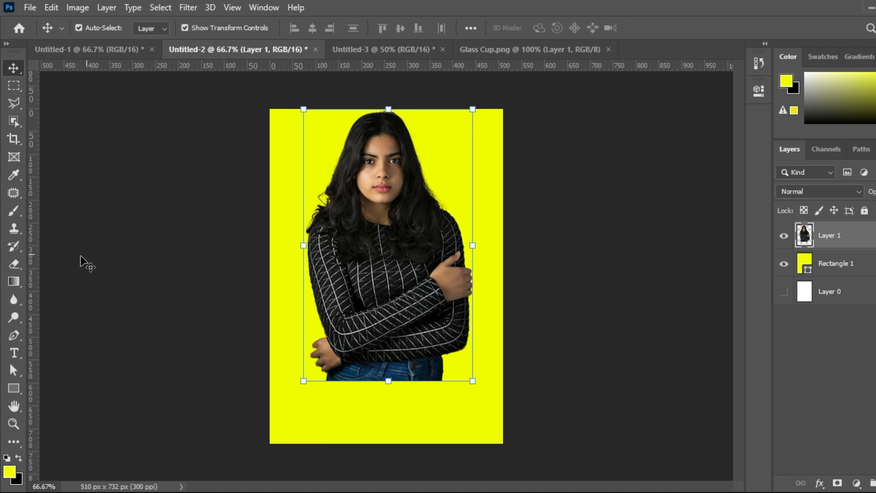
# Step: Erase the woman's lower hand and jeans, enlarging the eraser brush to 100 midway
pyautogui.click(18, 271)
pyautogui.click(68, 264)
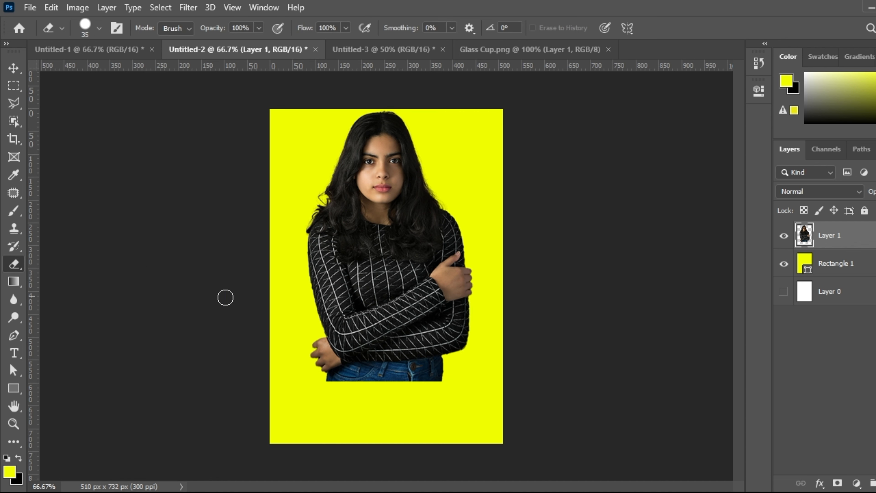
pyautogui.moveTo(303, 346)
pyautogui.mouseDown()
pyautogui.moveTo(354, 382)
pyautogui.moveTo(322, 381)
pyautogui.moveTo(466, 387)
pyautogui.moveTo(424, 367)
pyautogui.moveTo(417, 376)
pyautogui.moveTo(503, 360)
pyautogui.moveTo(449, 376)
pyautogui.moveTo(431, 378)
pyautogui.moveTo(455, 360)
pyautogui.moveTo(423, 381)
pyautogui.mouseUp()
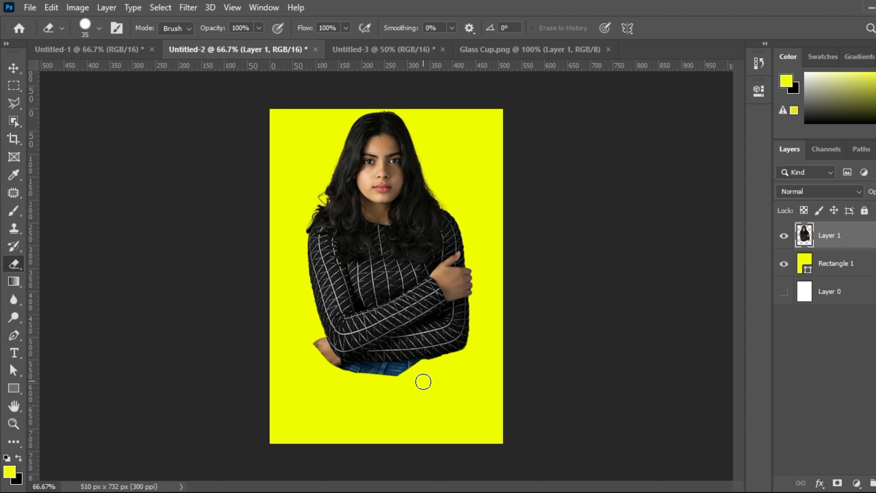
pyautogui.press(']')
pyautogui.press(']')
pyautogui.press(']')
pyautogui.press(']')
pyautogui.press(']')
pyautogui.press(']')
pyautogui.press(']')
pyautogui.moveTo(423, 381)
pyautogui.mouseDown()
pyautogui.moveTo(391, 383)
pyautogui.moveTo(313, 356)
pyautogui.moveTo(359, 368)
pyautogui.moveTo(469, 349)
pyautogui.moveTo(396, 366)
pyautogui.moveTo(319, 357)
pyautogui.moveTo(436, 354)
pyautogui.moveTo(475, 334)
pyautogui.moveTo(403, 358)
pyautogui.moveTo(445, 346)
pyautogui.moveTo(319, 344)
pyautogui.moveTo(456, 346)
pyautogui.moveTo(414, 354)
pyautogui.moveTo(449, 347)
pyautogui.mouseUp()
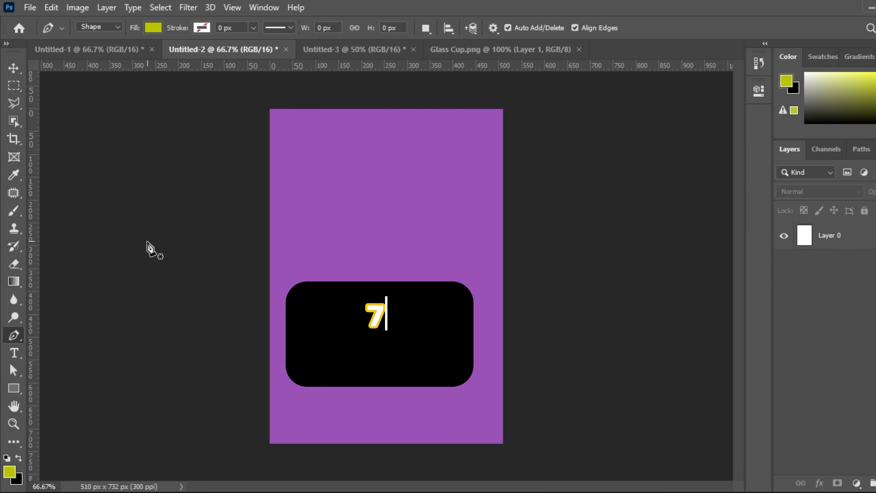
# Step: Switch to the Move tool on the blank purple canvas
pyautogui.press('v')
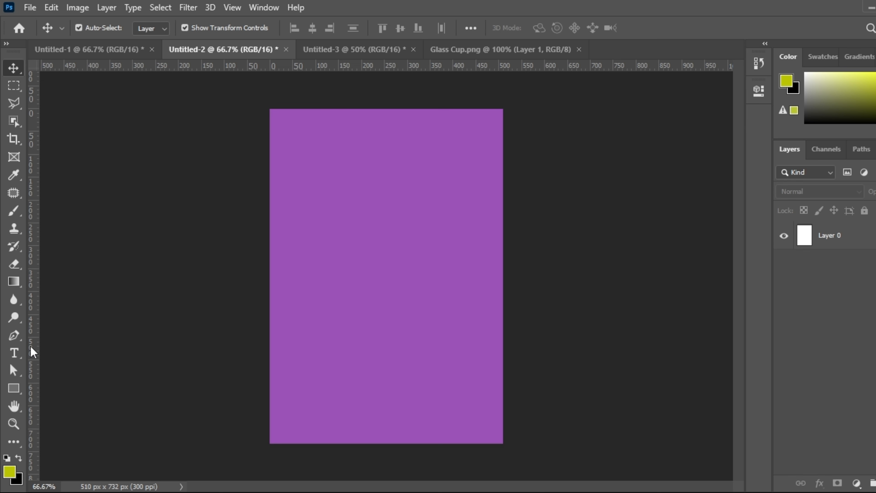
# Step: Choose the standard Pen Tool set to Shape mode
pyautogui.click(21, 342)
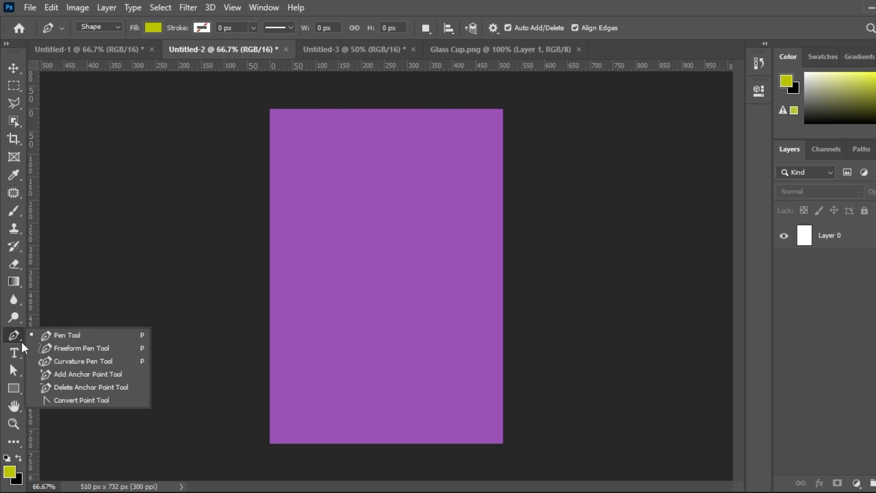
pyautogui.click(73, 338)
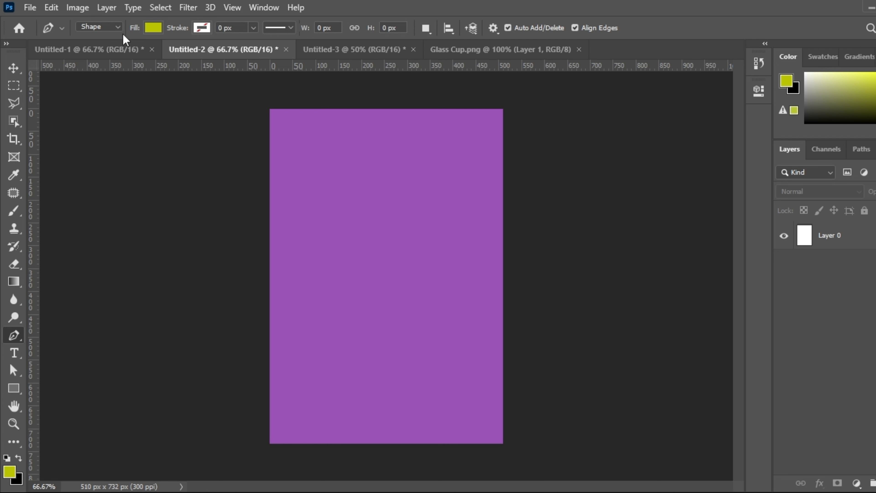
pyautogui.click(114, 28)
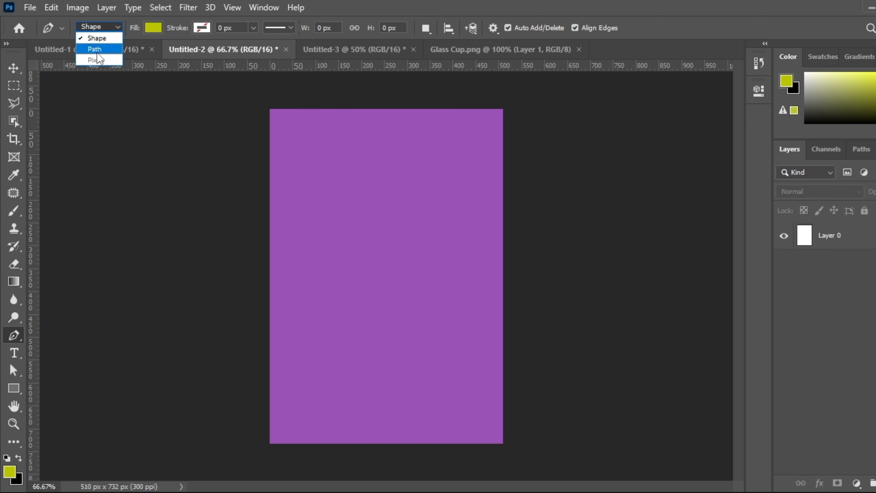
pyautogui.click(103, 40)
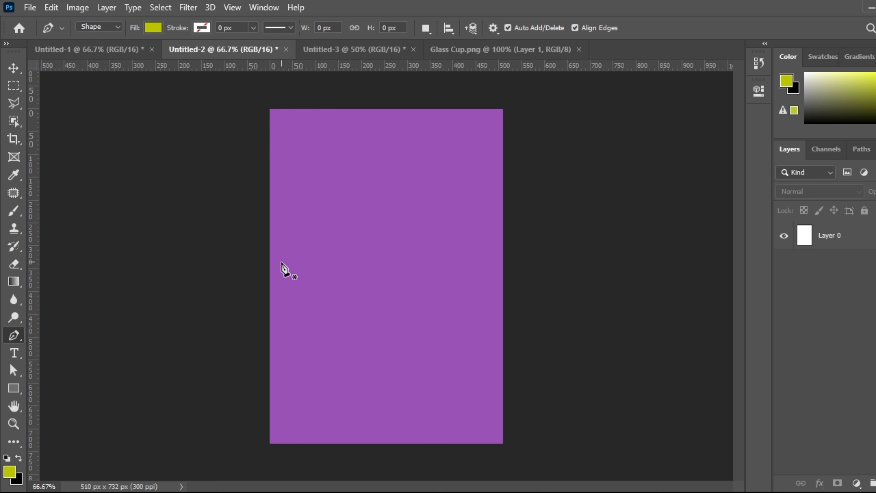
# Step: Draw a curved wave across the canvas, add bottom corner anchors, and close the shape
pyautogui.click(269, 278)
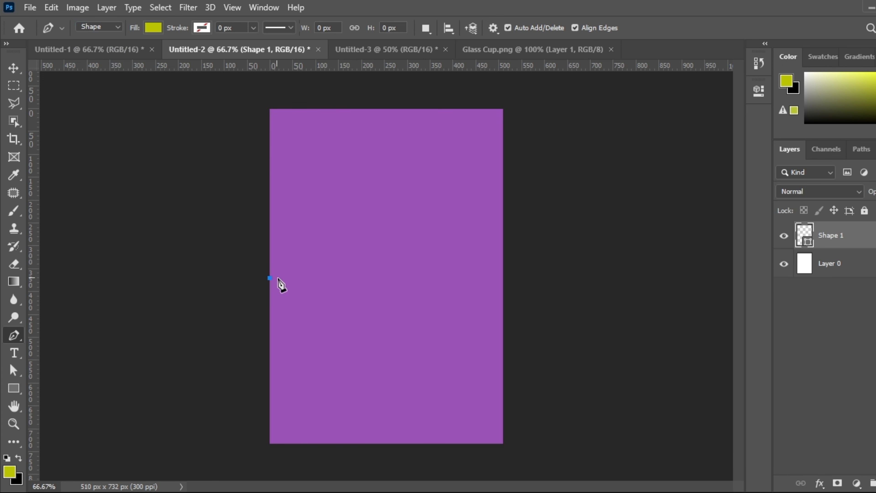
pyautogui.click(375, 290)
pyautogui.moveTo(375, 290); pyautogui.dragTo(454, 265)
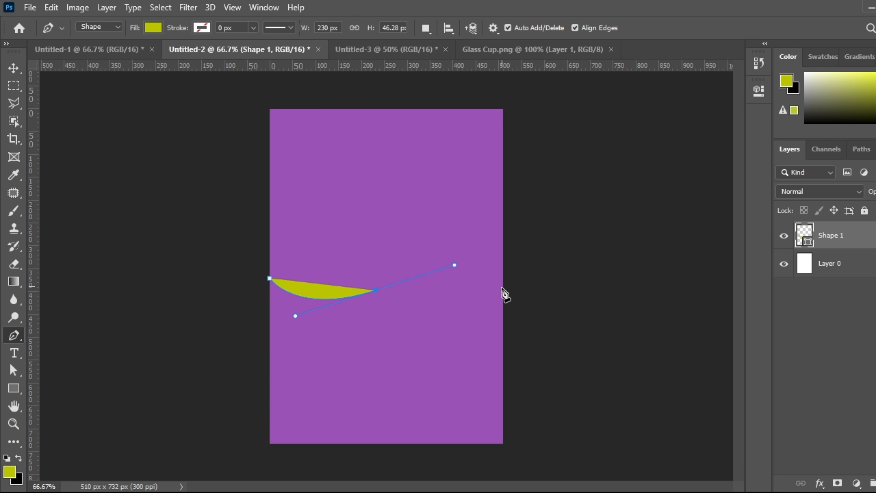
pyautogui.click(503, 294)
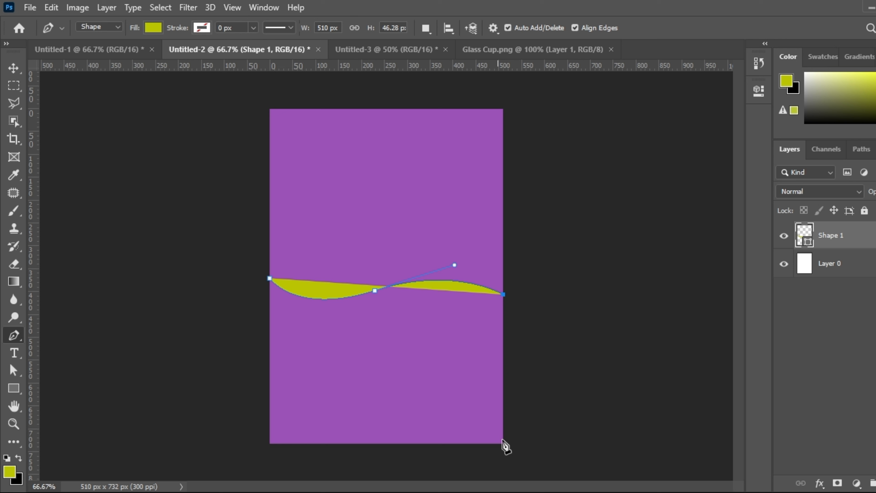
pyautogui.click(503, 450)
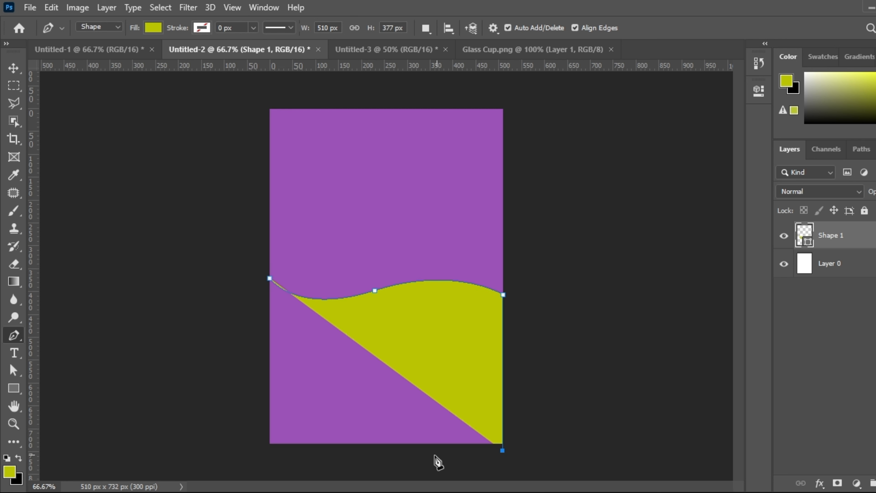
pyautogui.click(261, 451)
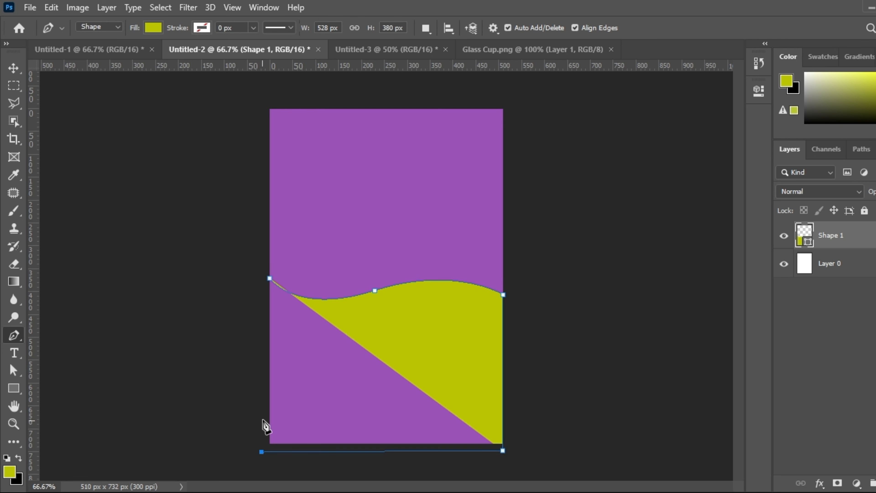
pyautogui.click(267, 281)
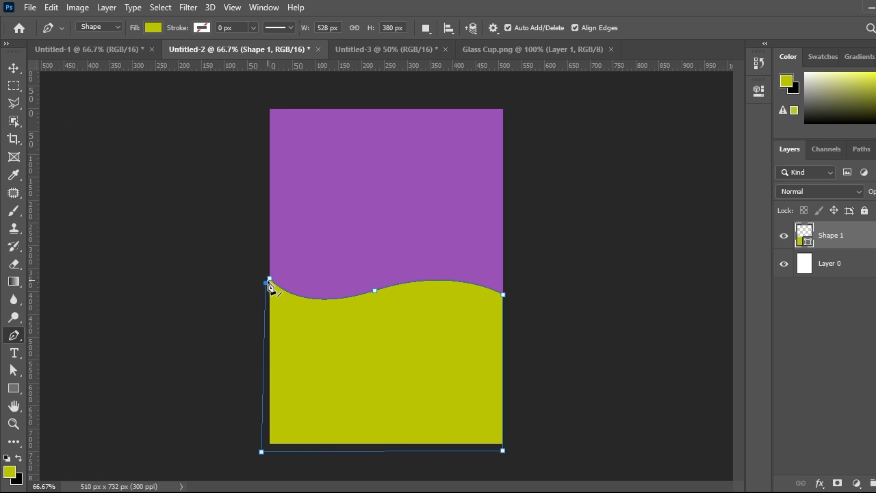